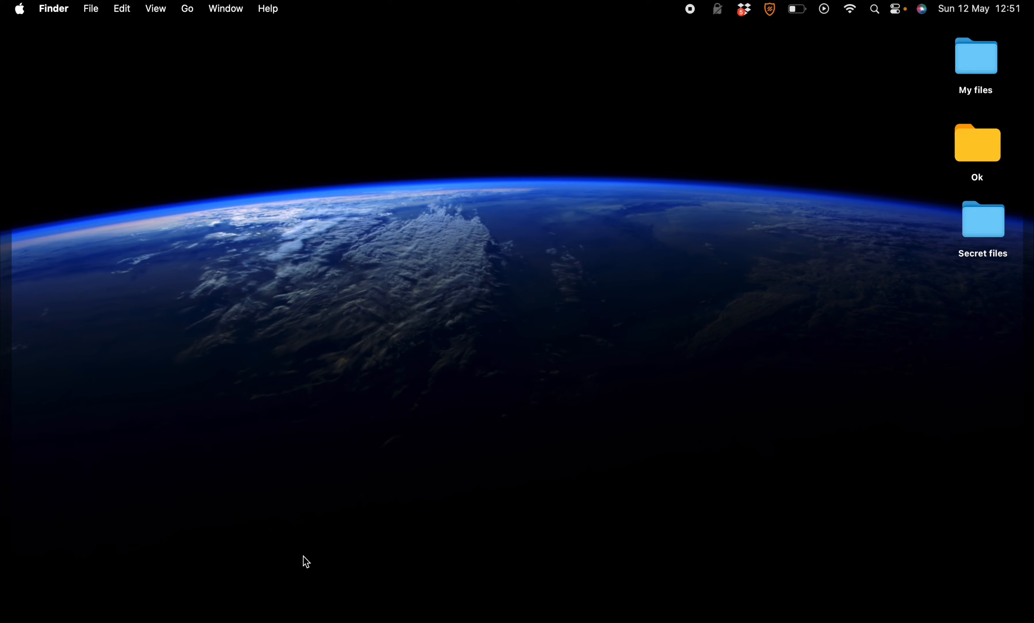
- Launch Disk Utility by searching 'disk' in Spotlight
{"action": "key", "text": "super+space"}
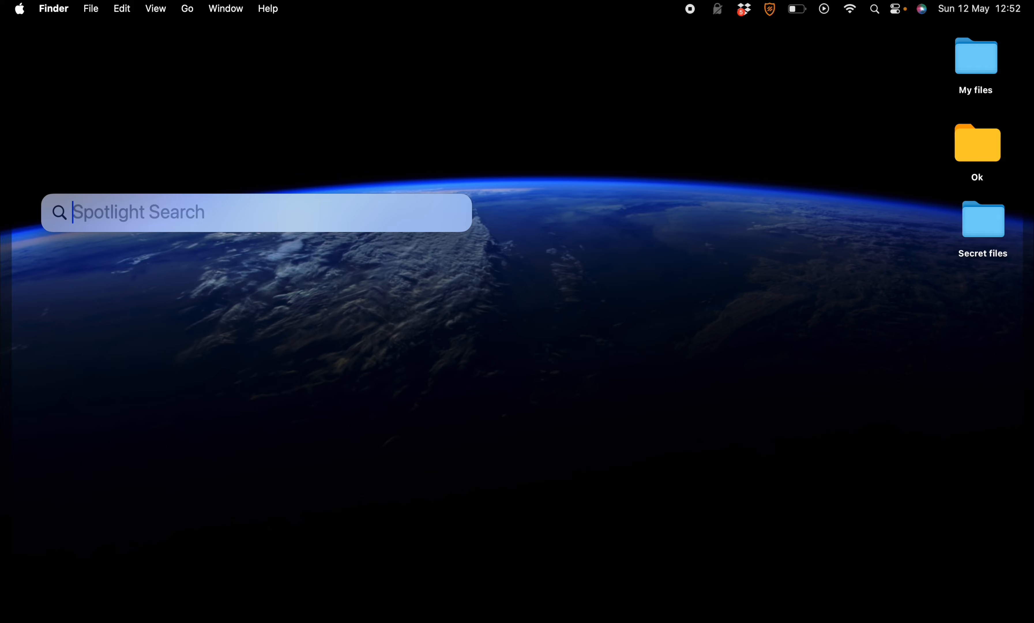
{"action": "type", "text": "disk"}
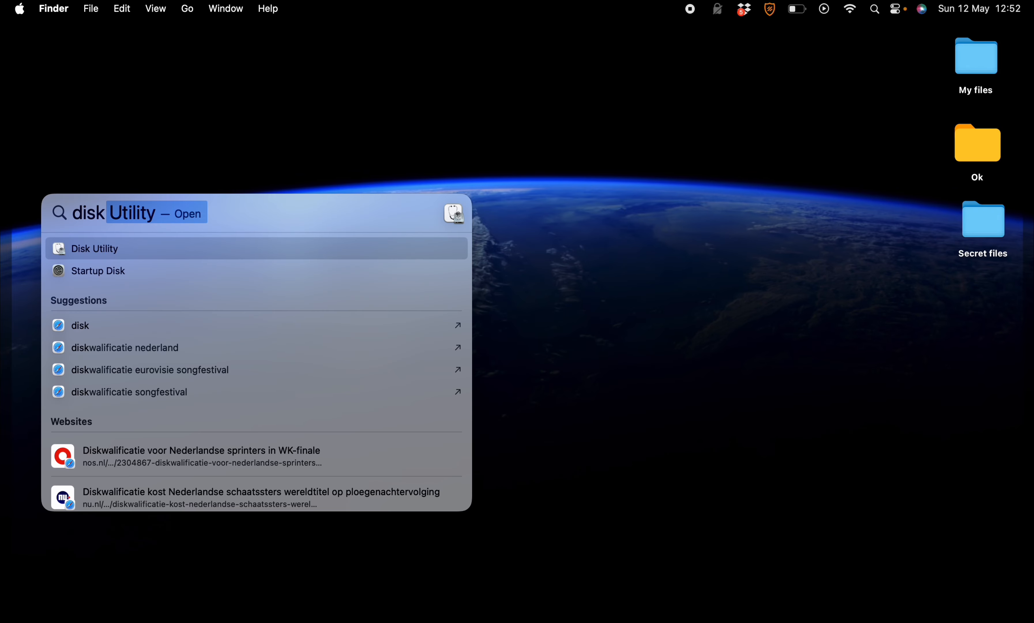
{"action": "key", "text": "Return"}
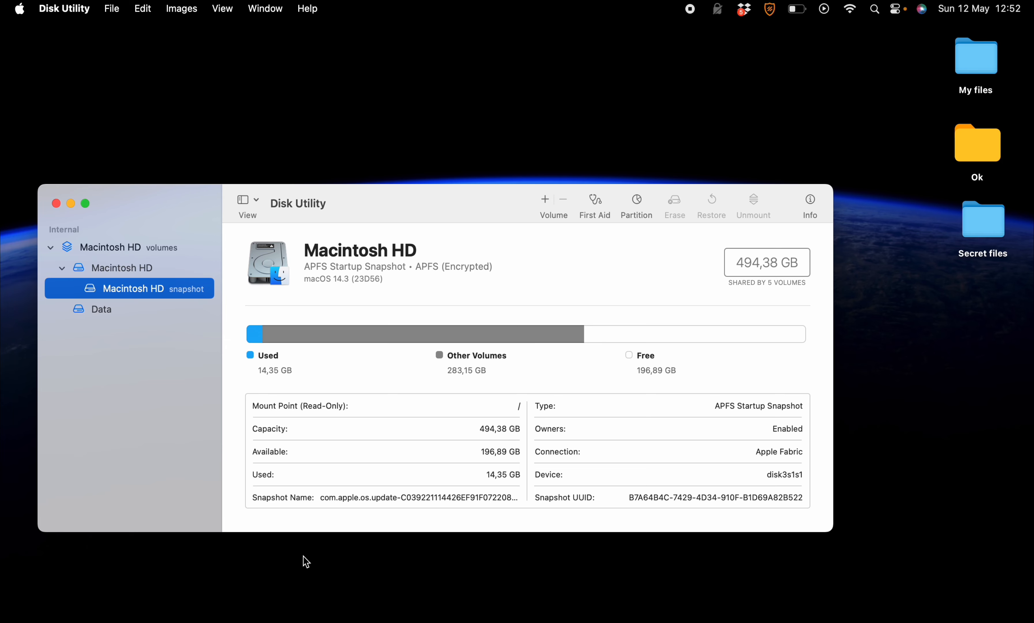
- Start a blank disk image saved as 'Secret' on the Desktop, with volume name 'Secret'
{"action": "left_click", "coordinate": [113, 9]}
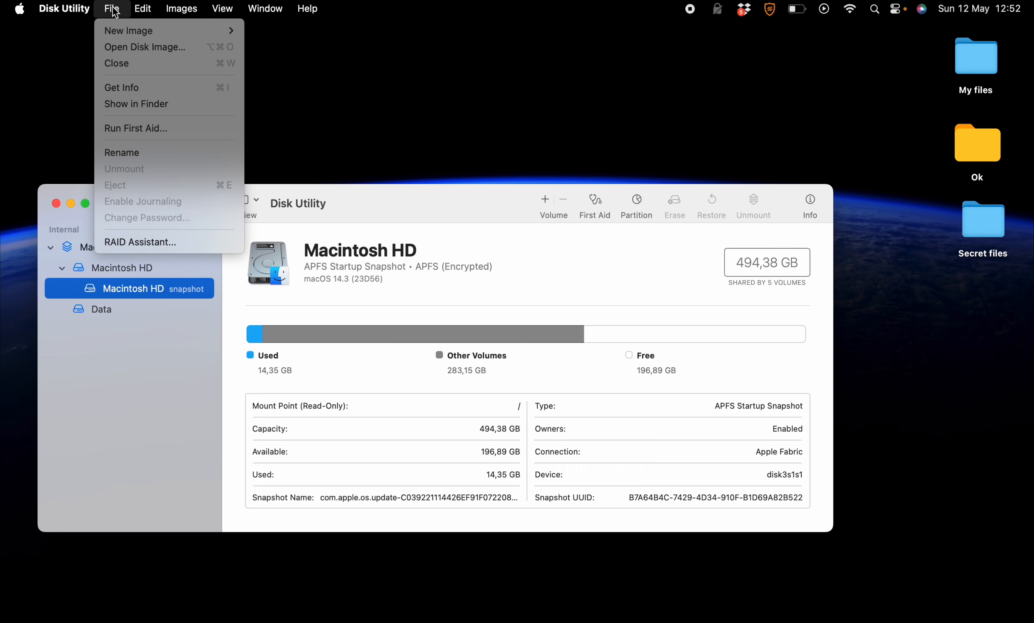
{"action": "mouse_move", "coordinate": [121, 30]}
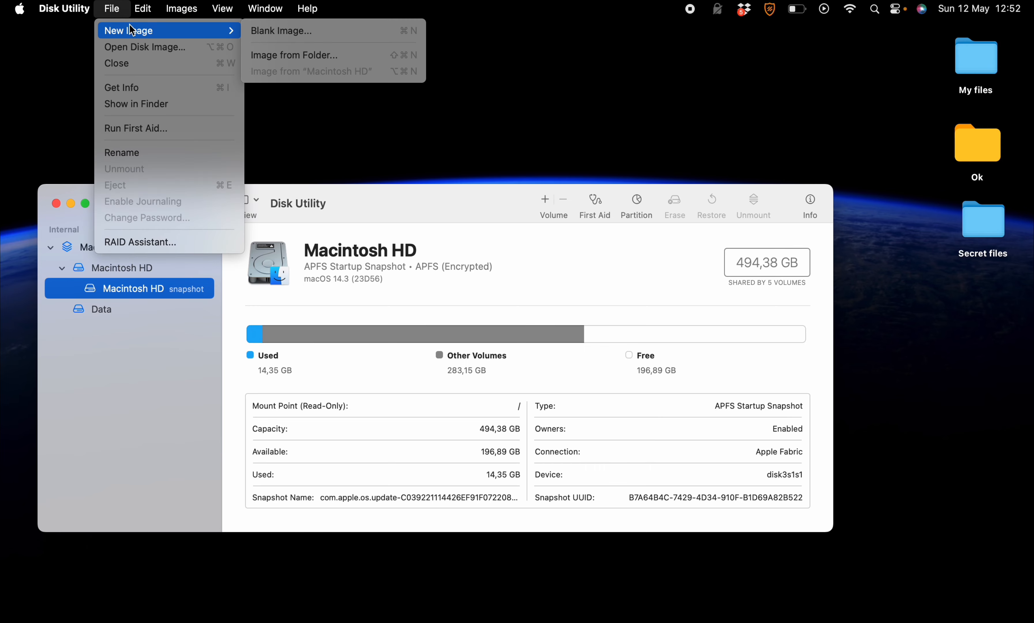
{"action": "left_click", "coordinate": [270, 35]}
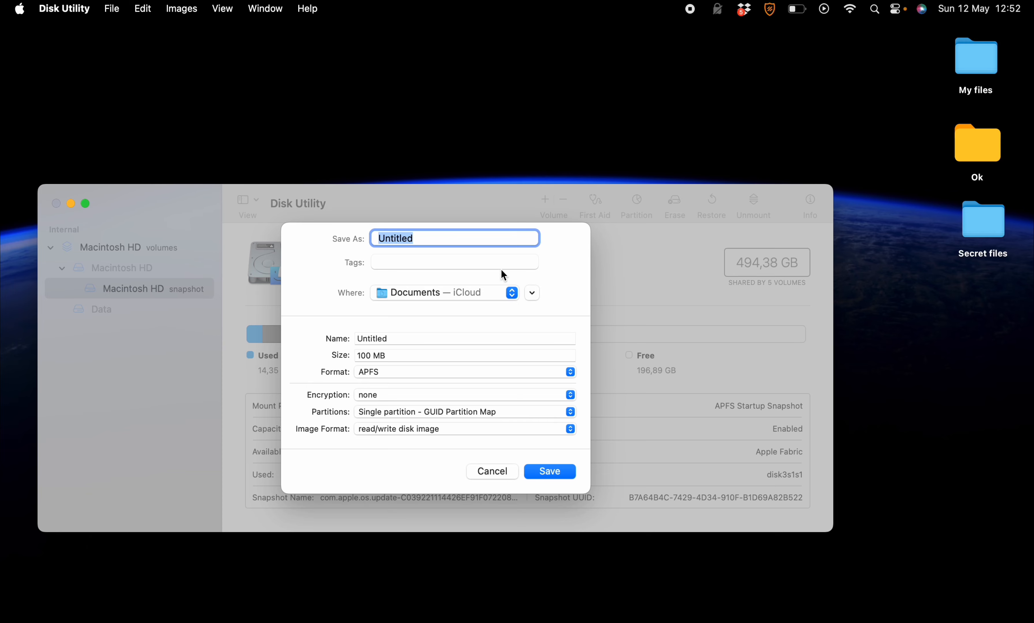
{"action": "type", "text": "Secret"}
{"action": "left_click", "coordinate": [511, 294]}
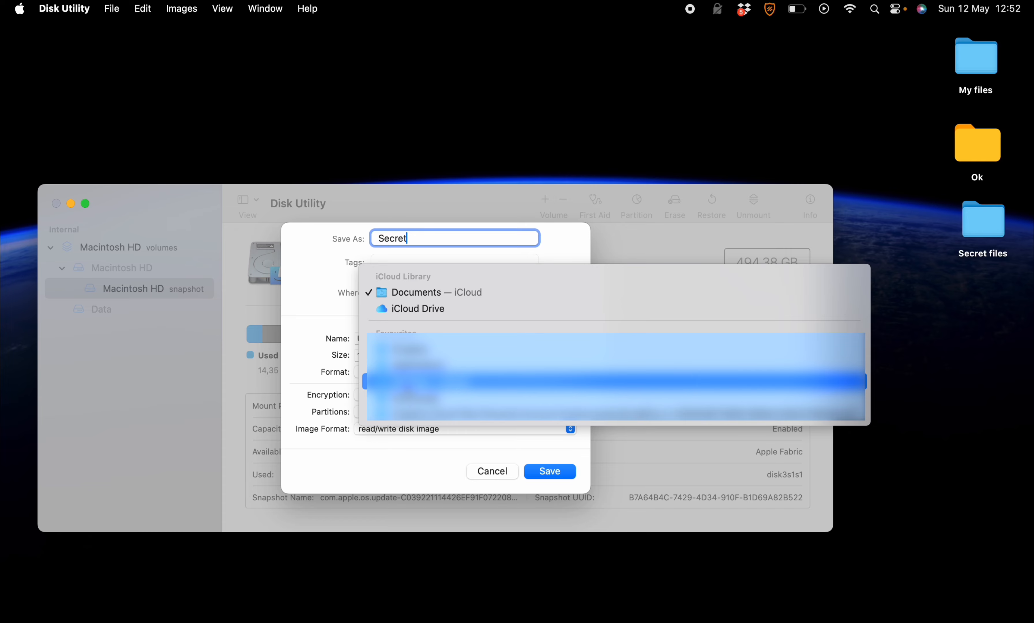
{"action": "left_click", "coordinate": [406, 383]}
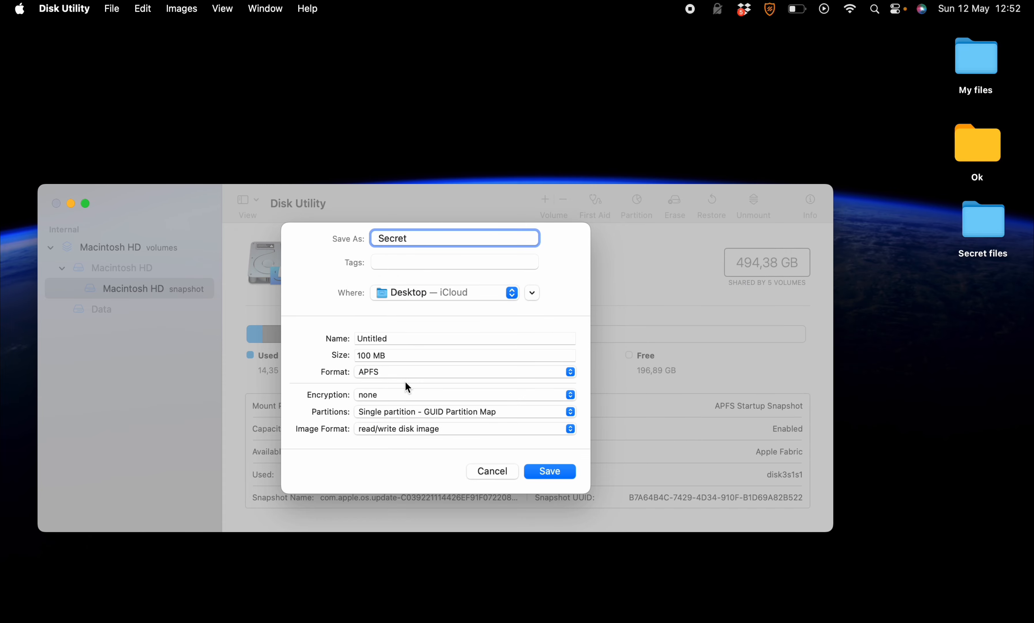
{"action": "double_click", "coordinate": [367, 338]}
{"action": "type", "text": "Secret"}
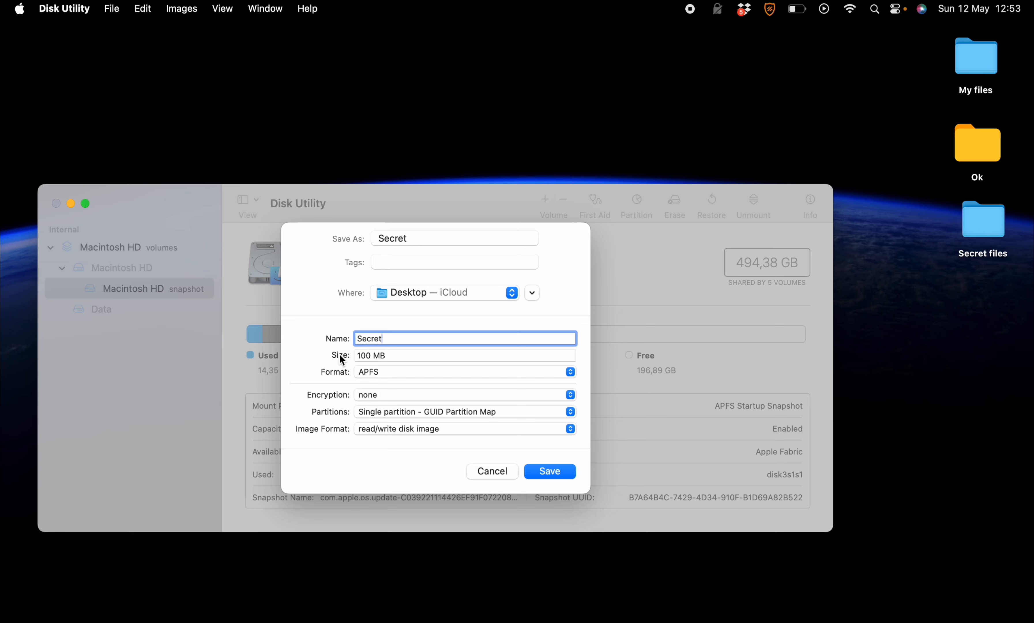
- Change the Secret image size to 600 MB
{"action": "left_click", "coordinate": [368, 356]}
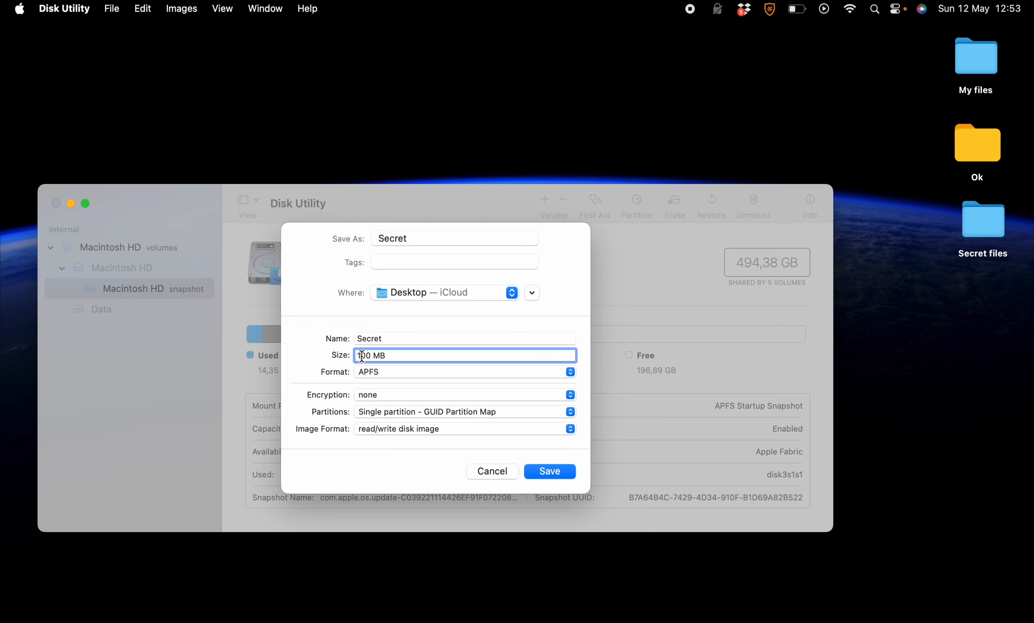
{"action": "key", "text": "BackSpace"}
{"action": "type", "text": "6"}
- Choose 128-bit AES encryption, then enter and verify the image password
{"action": "left_click", "coordinate": [377, 394]}
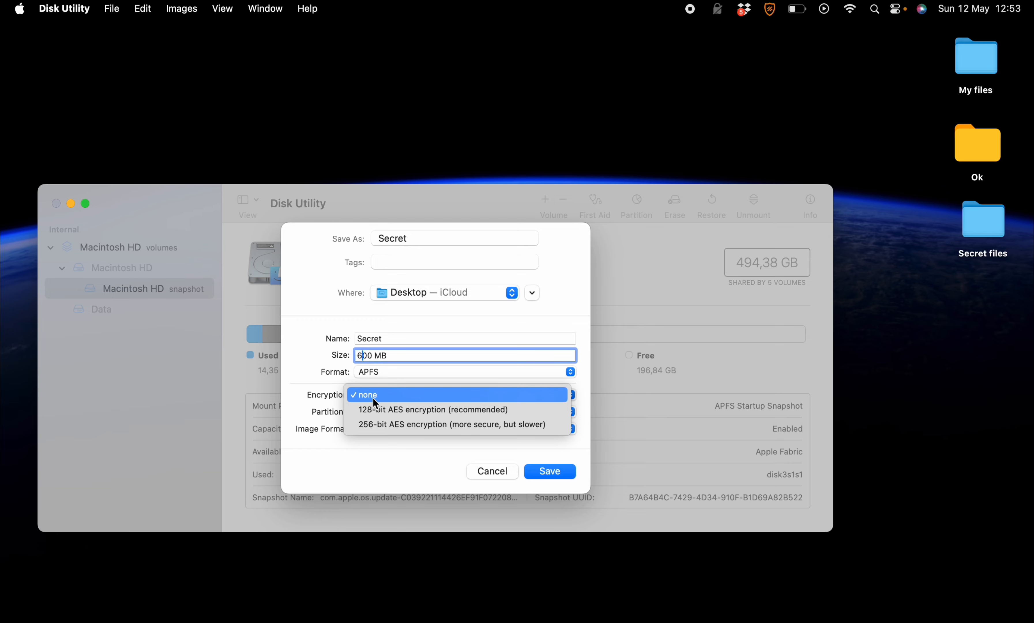
{"action": "left_click", "coordinate": [374, 416]}
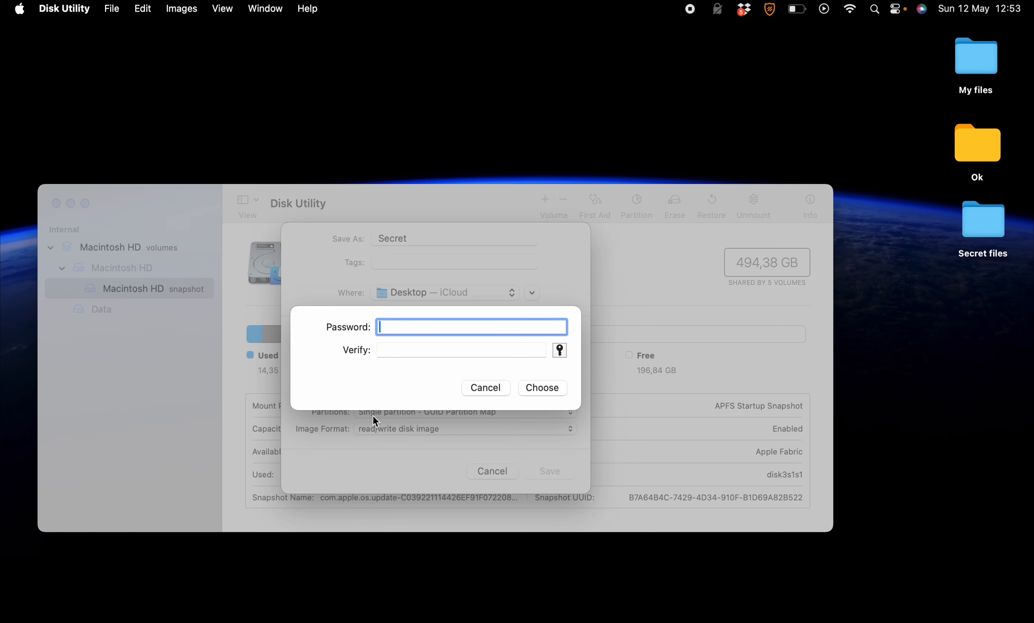
{"action": "type", "text": "••••••"}
{"action": "left_click", "coordinate": [389, 347]}
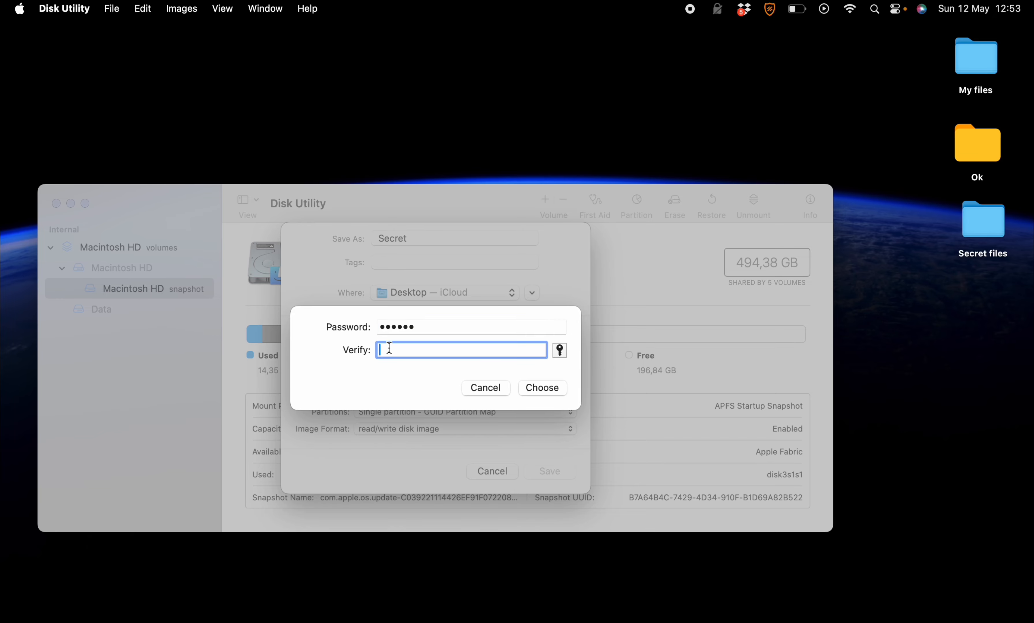
{"action": "type", "text": "••••••"}
{"action": "left_click", "coordinate": [543, 387]}
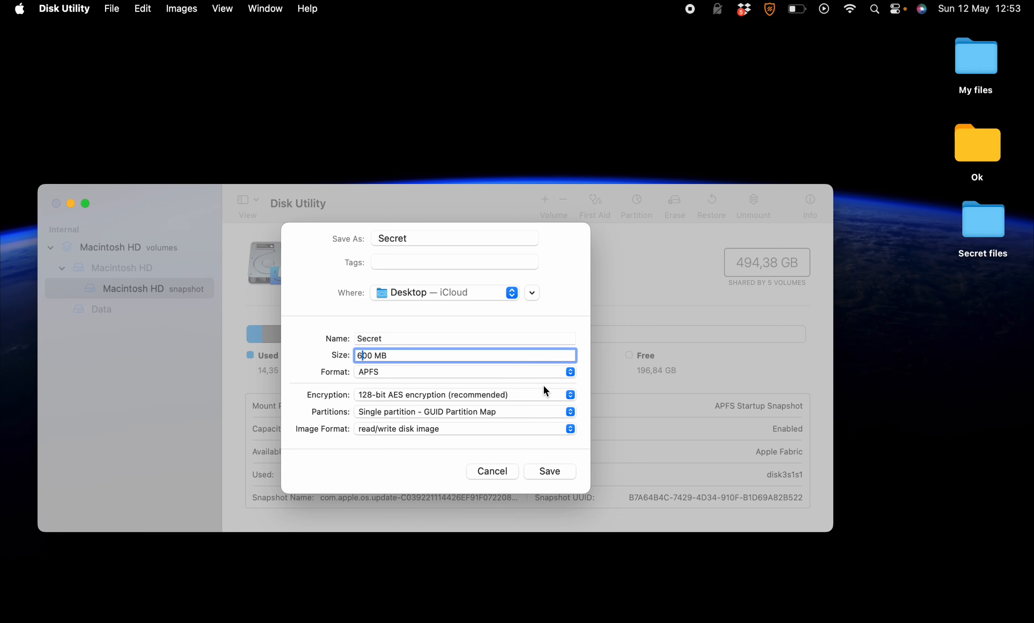
- Save Secret.dmg, dismiss the success message, and close Disk Utility
{"action": "left_click", "coordinate": [556, 467]}
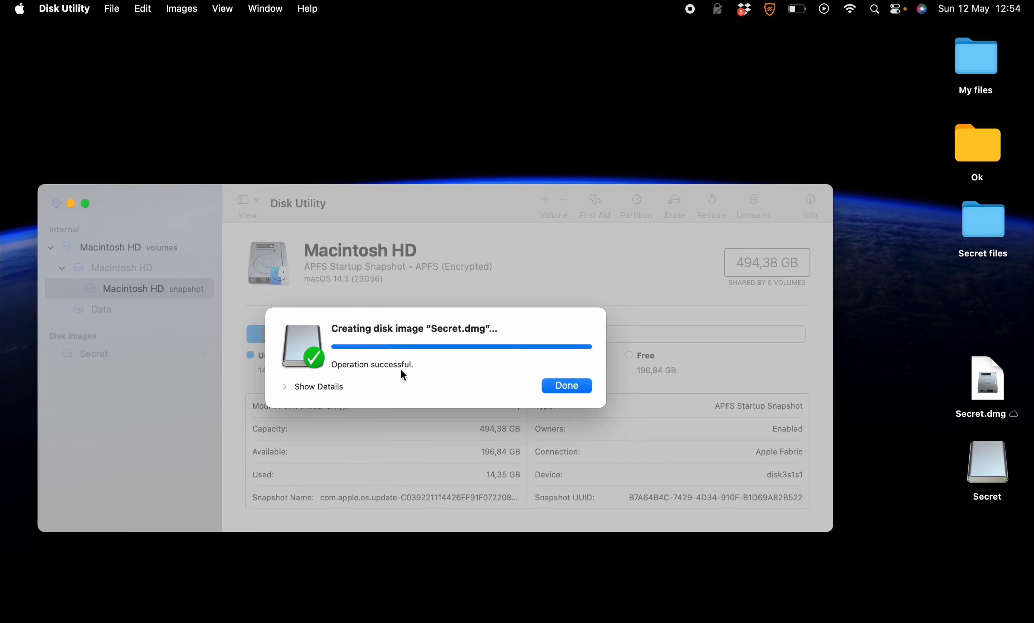
{"action": "left_click", "coordinate": [567, 385]}
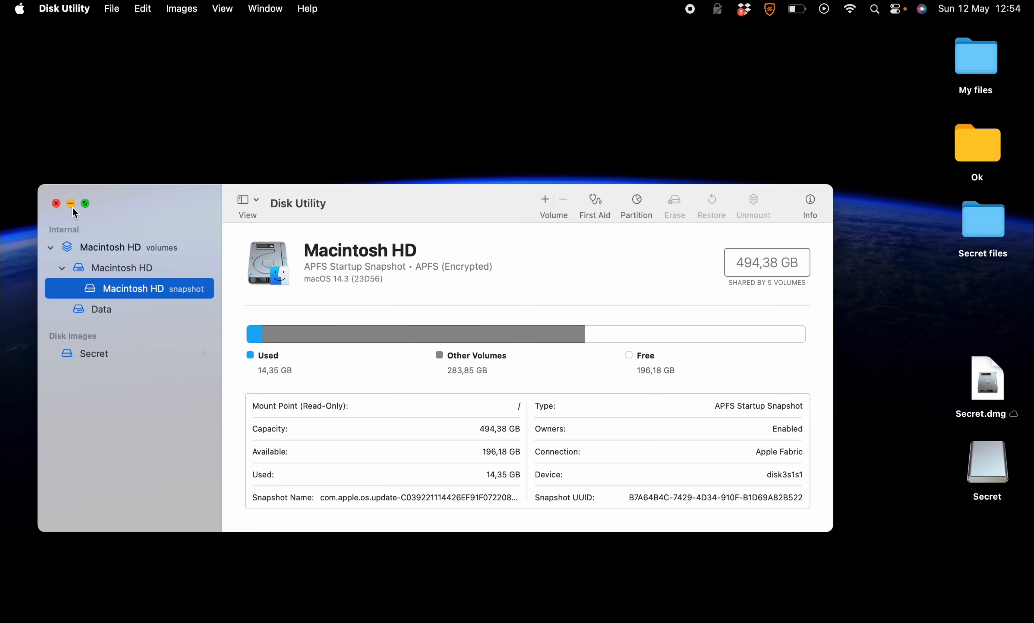
{"action": "left_click", "coordinate": [56, 204]}
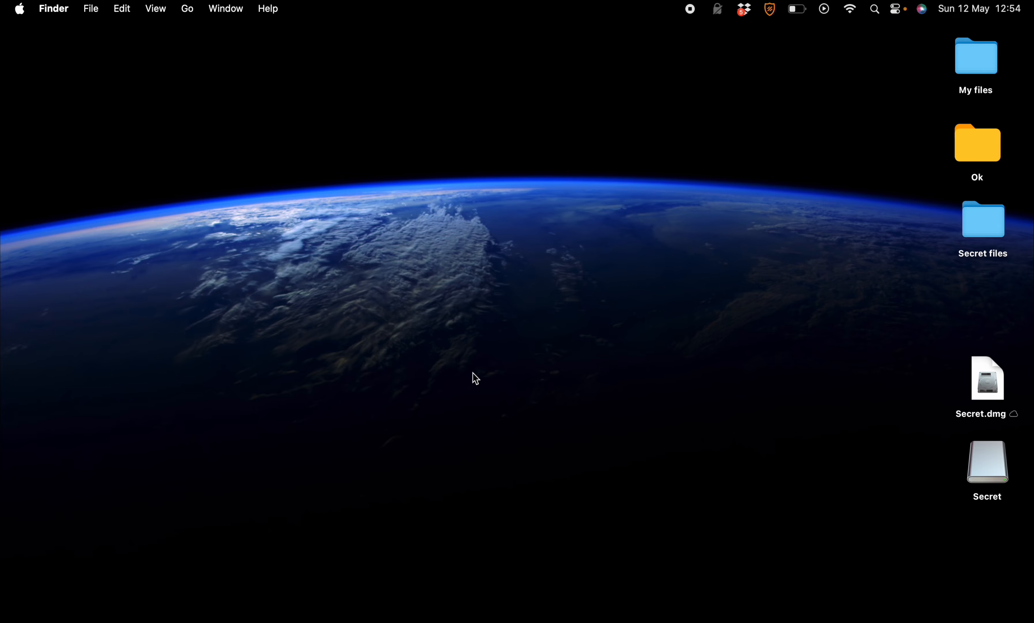
- Reposition Secret.dmg on the Desktop and unlock it by entering its password
{"action": "left_click", "coordinate": [998, 400]}
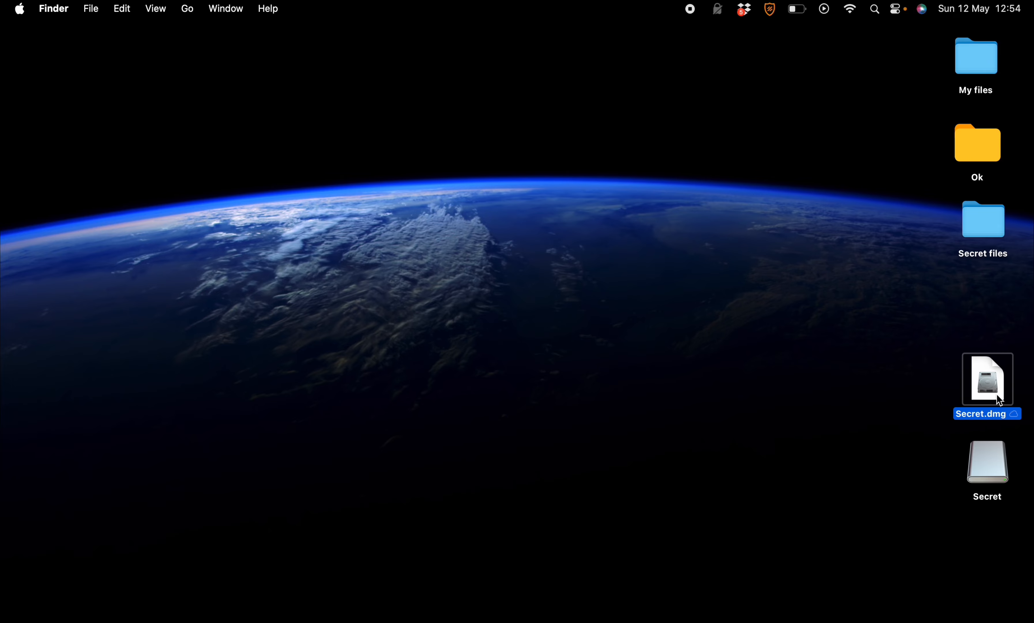
{"action": "left_click_drag", "start_coordinate": [996, 396], "coordinate": [958, 373]}
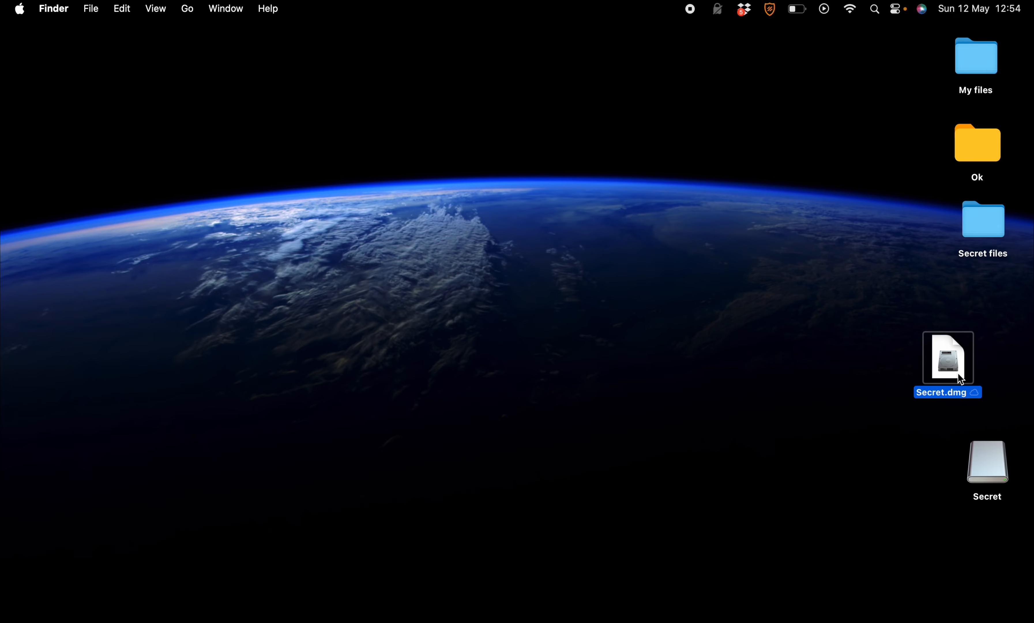
{"action": "double_click", "coordinate": [958, 374]}
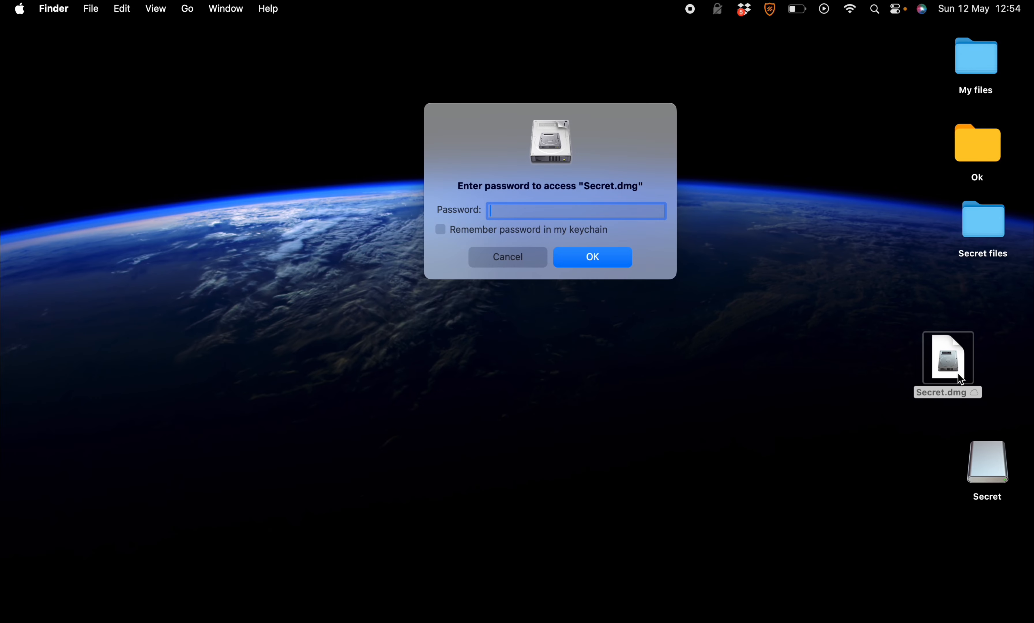
{"action": "type", "text": "123456"}
{"action": "left_click", "coordinate": [588, 256]}
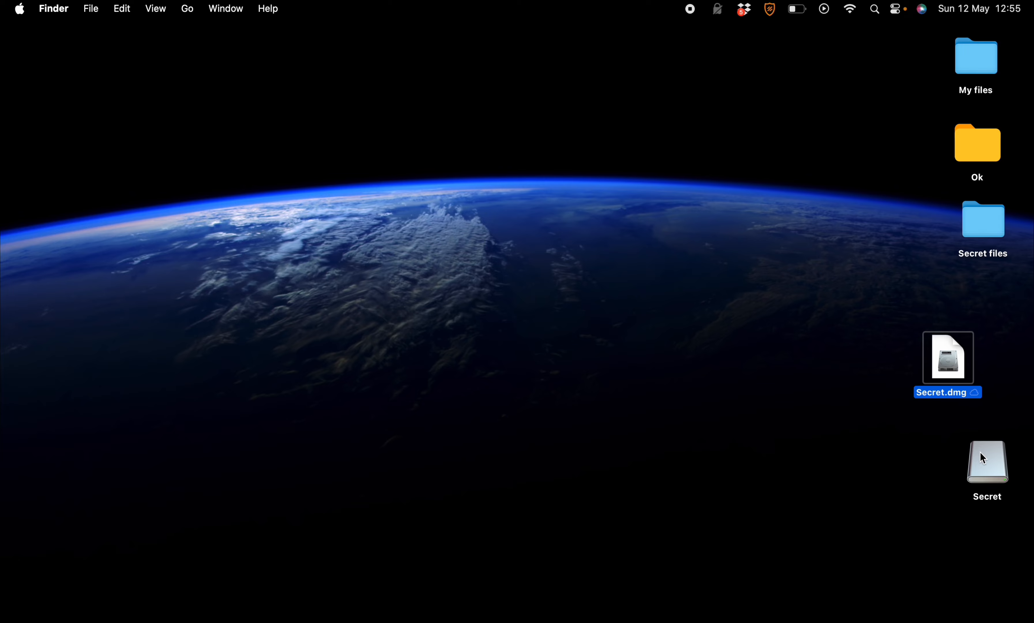
- Copy the Secret files folder onto the mounted Secret volume, then close its window
{"action": "left_click_drag", "start_coordinate": [984, 458], "coordinate": [704, 277]}
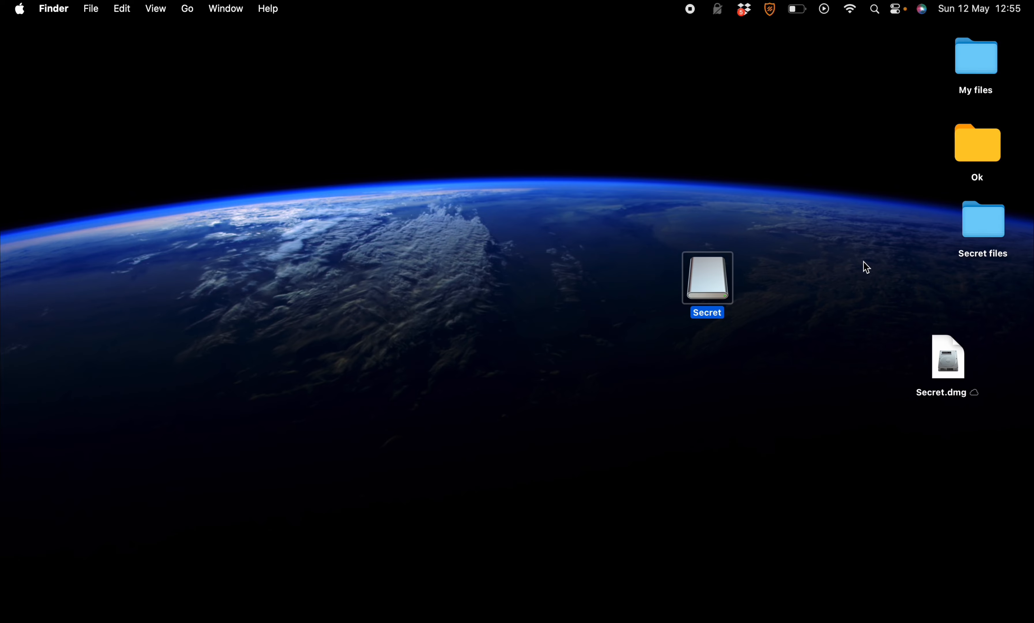
{"action": "double_click", "coordinate": [716, 275]}
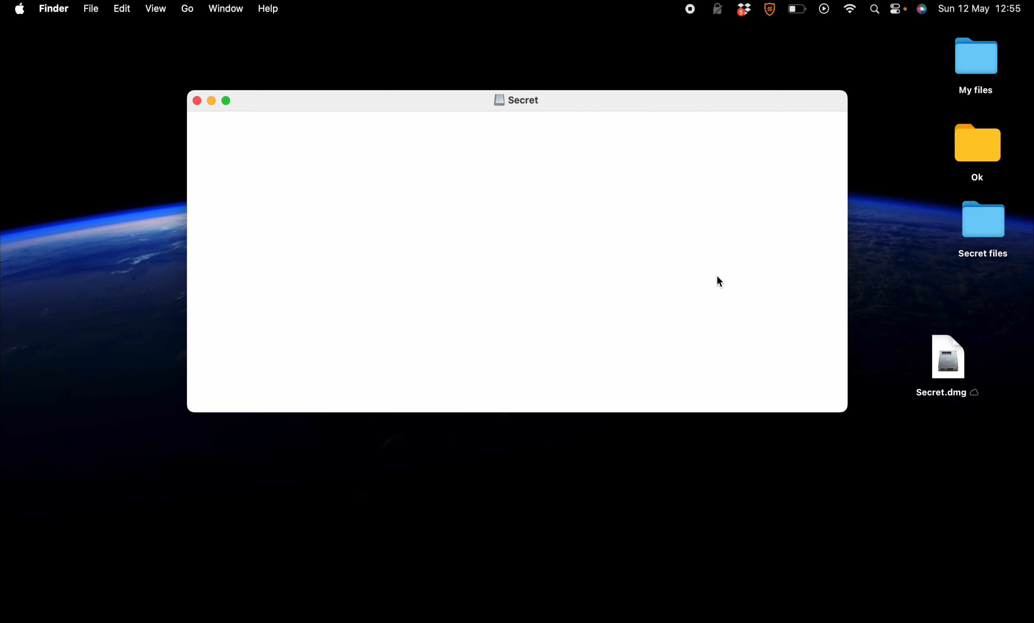
{"action": "left_click", "coordinate": [978, 217]}
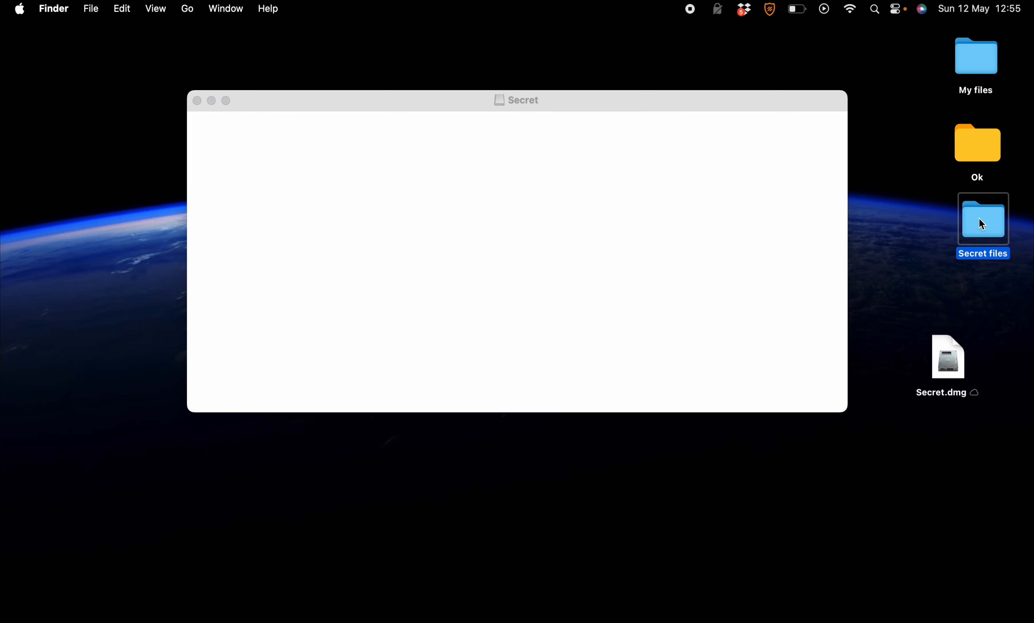
{"action": "left_click_drag", "start_coordinate": [977, 217], "coordinate": [554, 185]}
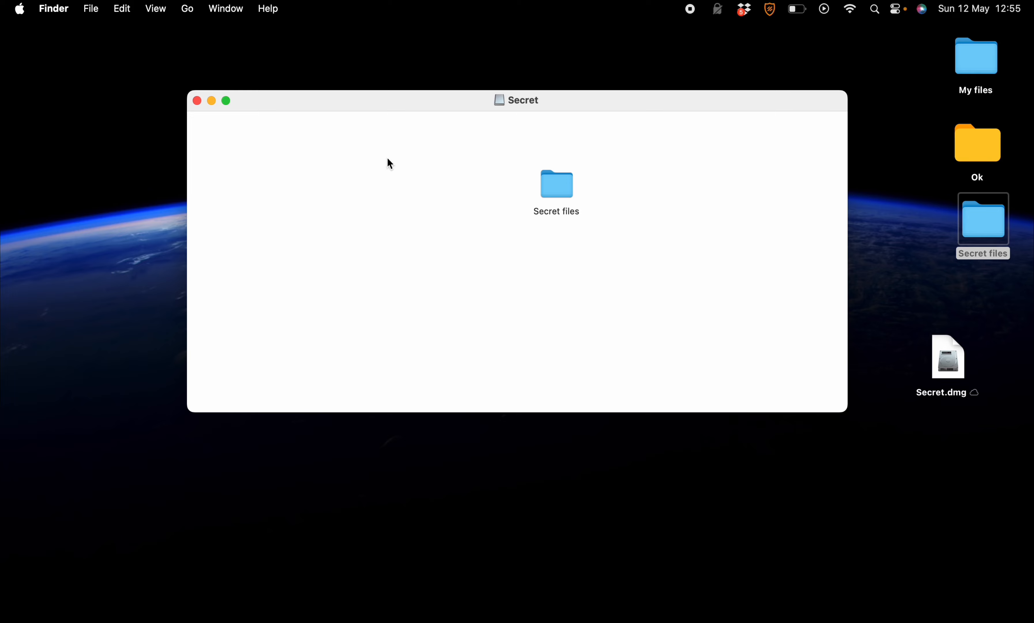
{"action": "left_click", "coordinate": [197, 101]}
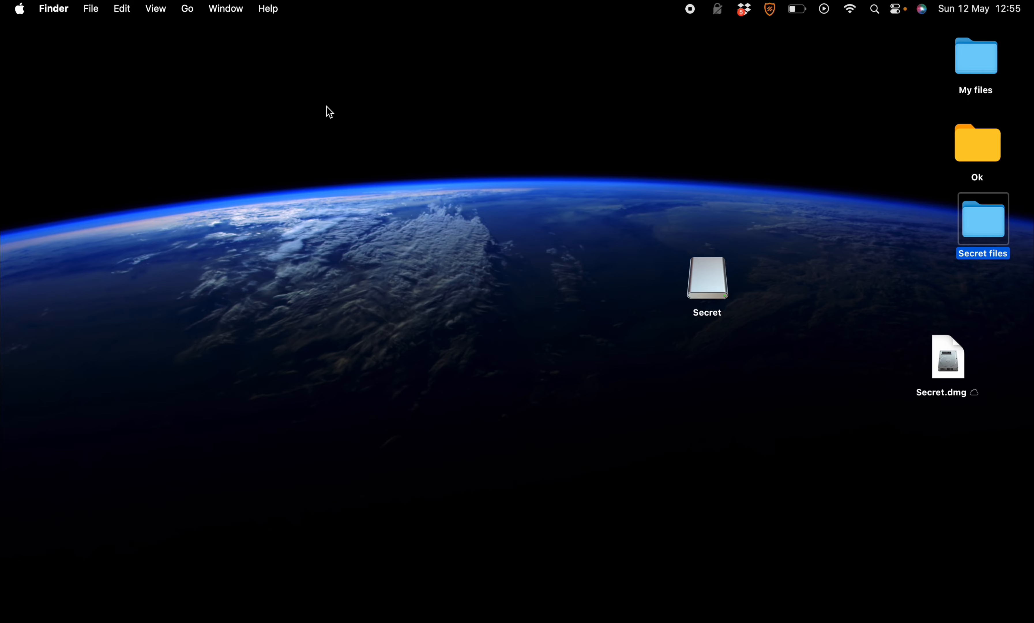
- Eject the Secret volume from its context menu, also trying Cmd+E
{"action": "left_click", "coordinate": [704, 290]}
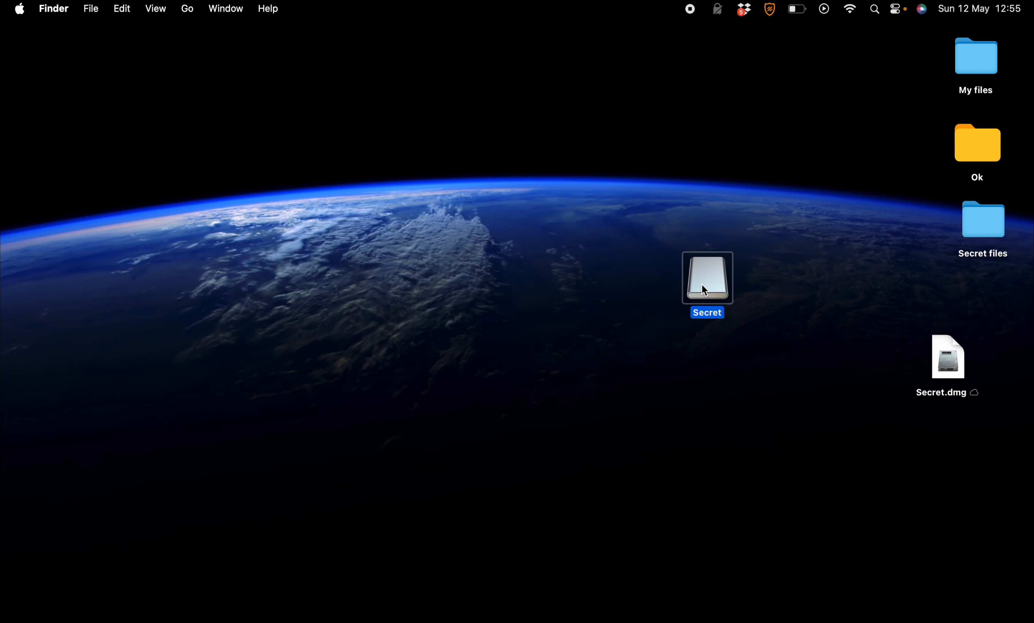
{"action": "right_click", "coordinate": [704, 289]}
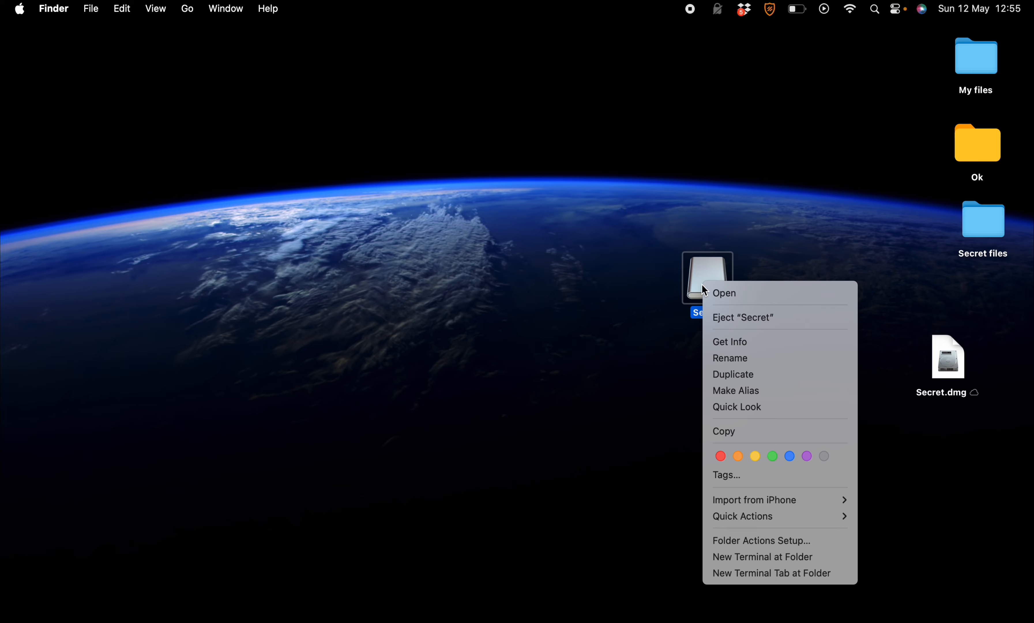
{"action": "left_click", "coordinate": [730, 318]}
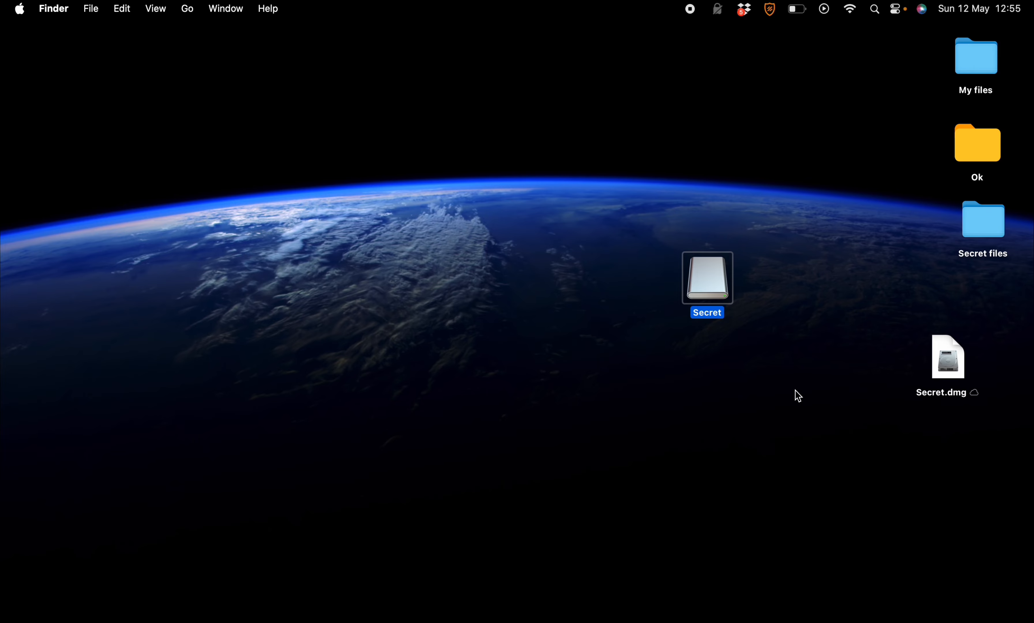
{"action": "key", "text": "super+e"}
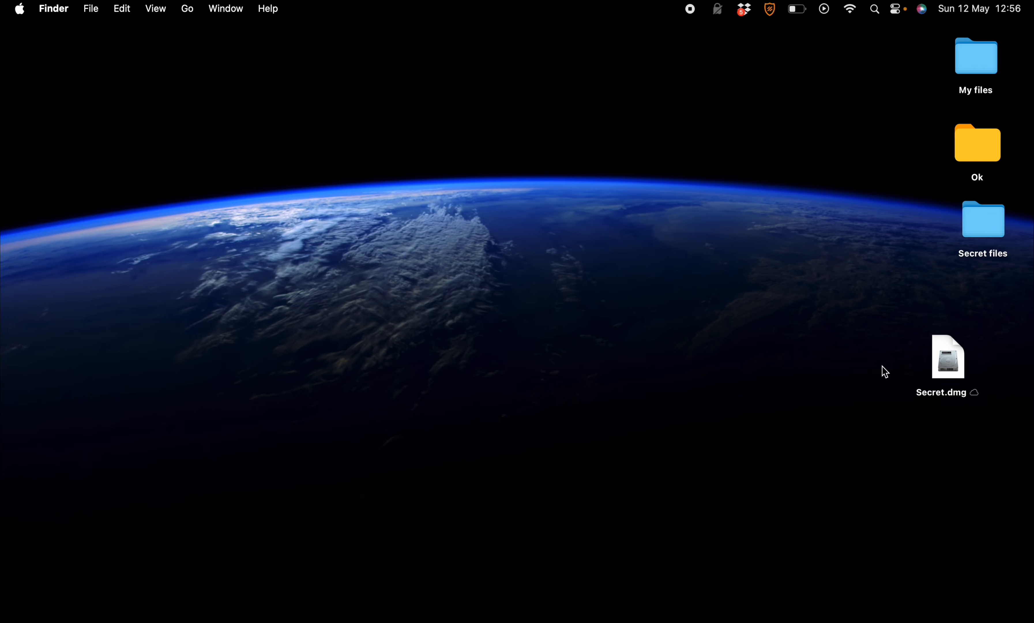
- Reopen Secret.dmg and unlock it with the password
{"action": "left_click", "coordinate": [945, 357]}
{"action": "double_click", "coordinate": [944, 357]}
{"action": "type", "text": "••••••"}
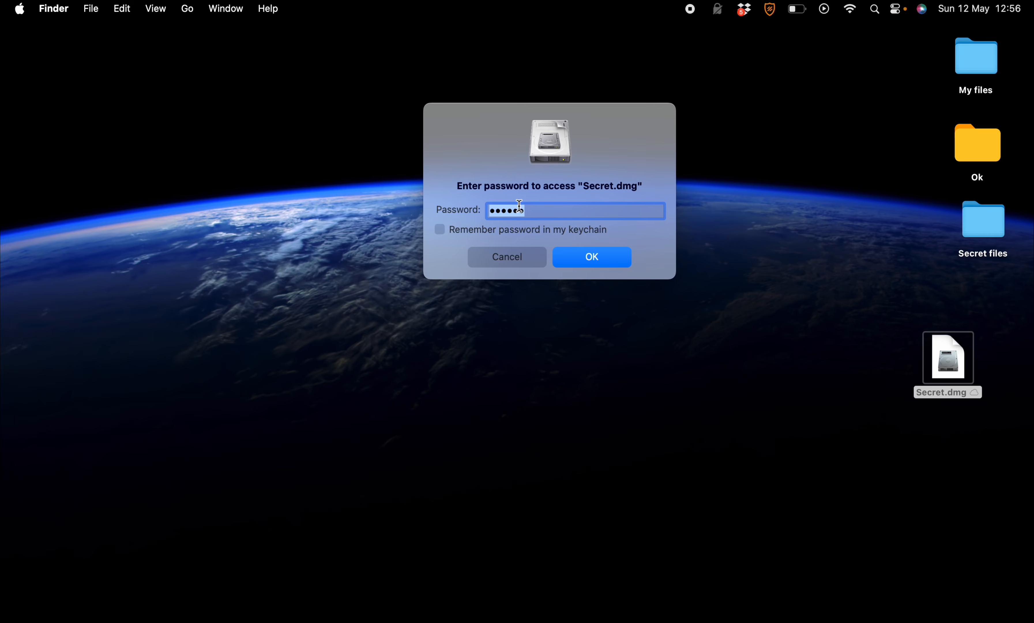
{"action": "key", "text": "Return"}
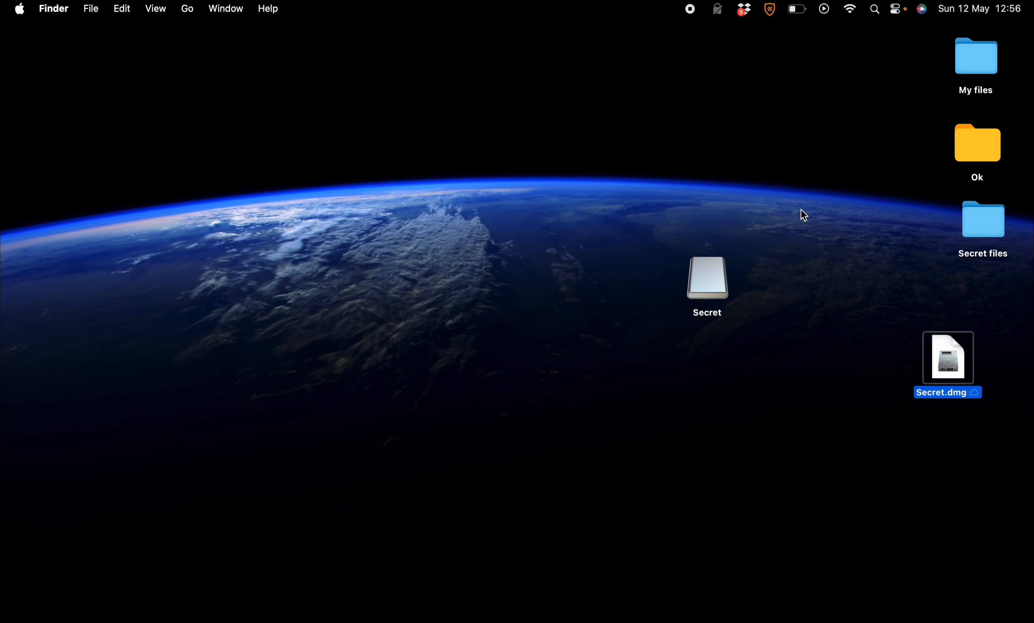
- Check that the Secret files folder is on the Secret volume, then eject it
{"action": "double_click", "coordinate": [715, 275]}
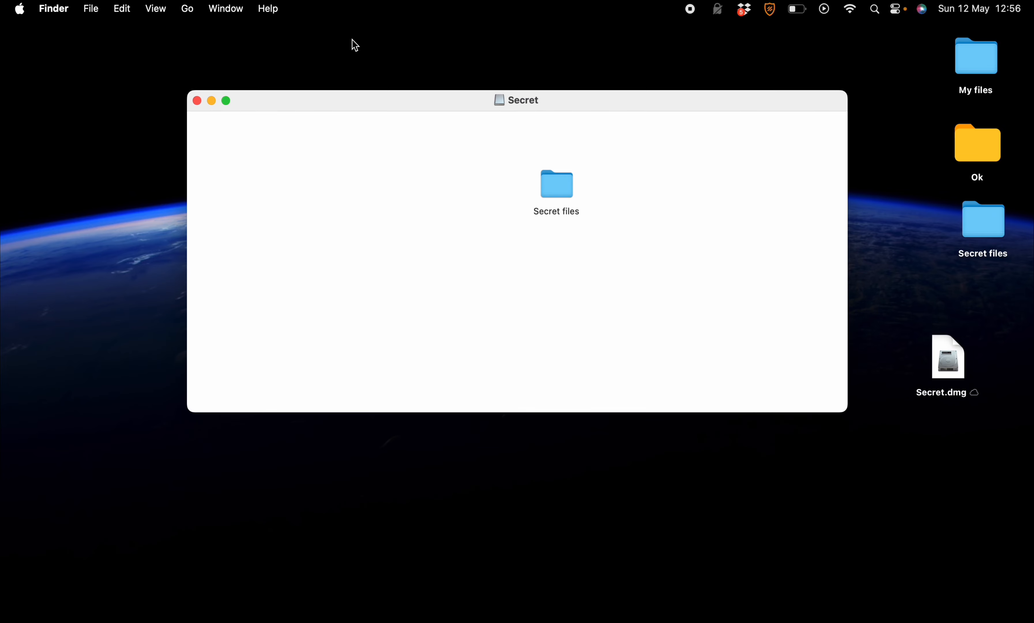
{"action": "left_click", "coordinate": [197, 101]}
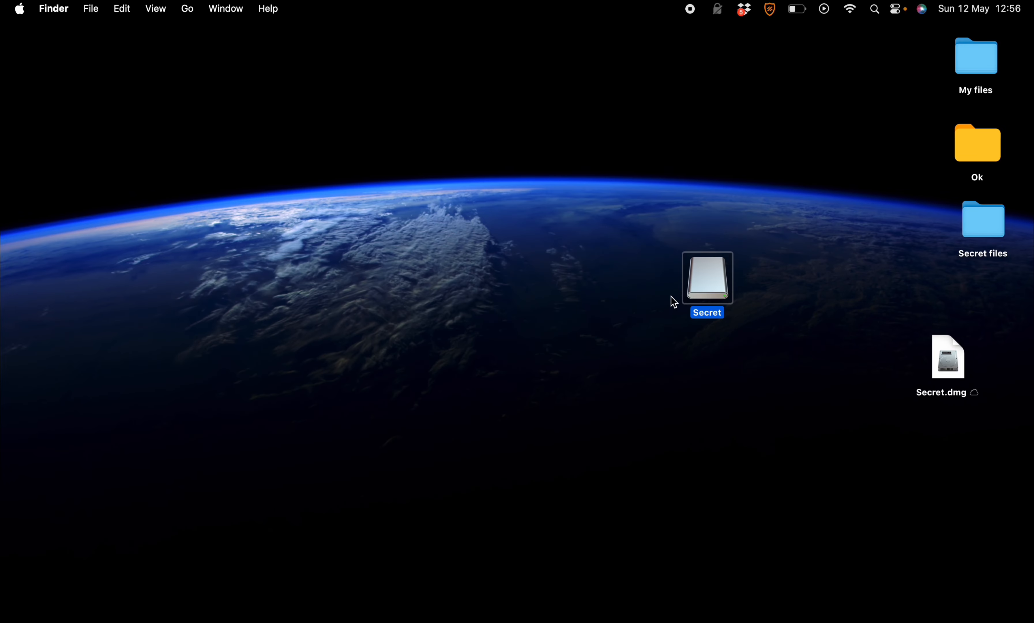
{"action": "right_click", "coordinate": [717, 279]}
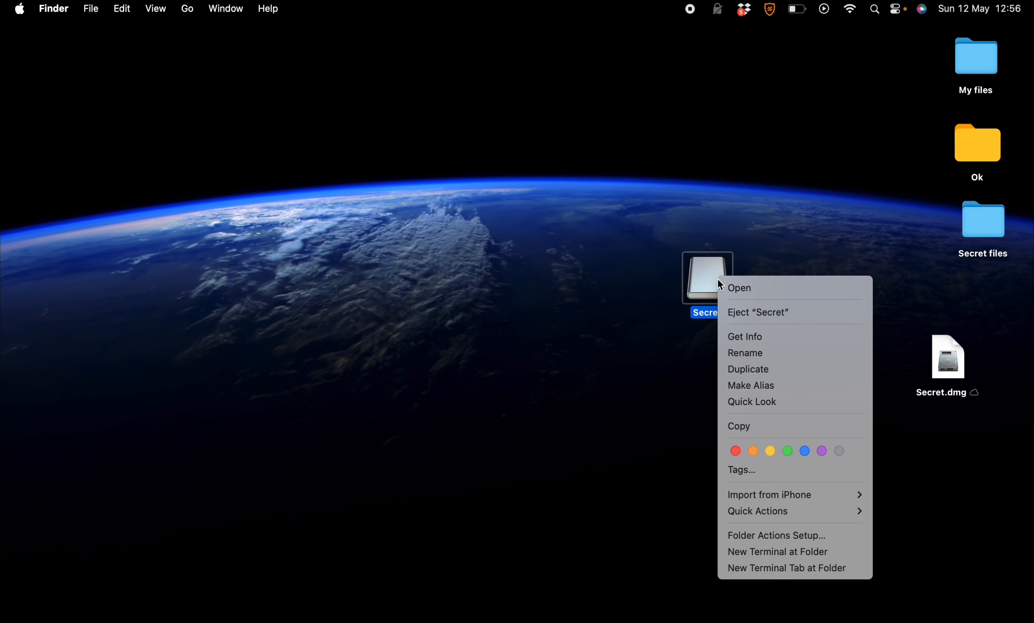
{"action": "left_click", "coordinate": [752, 313]}
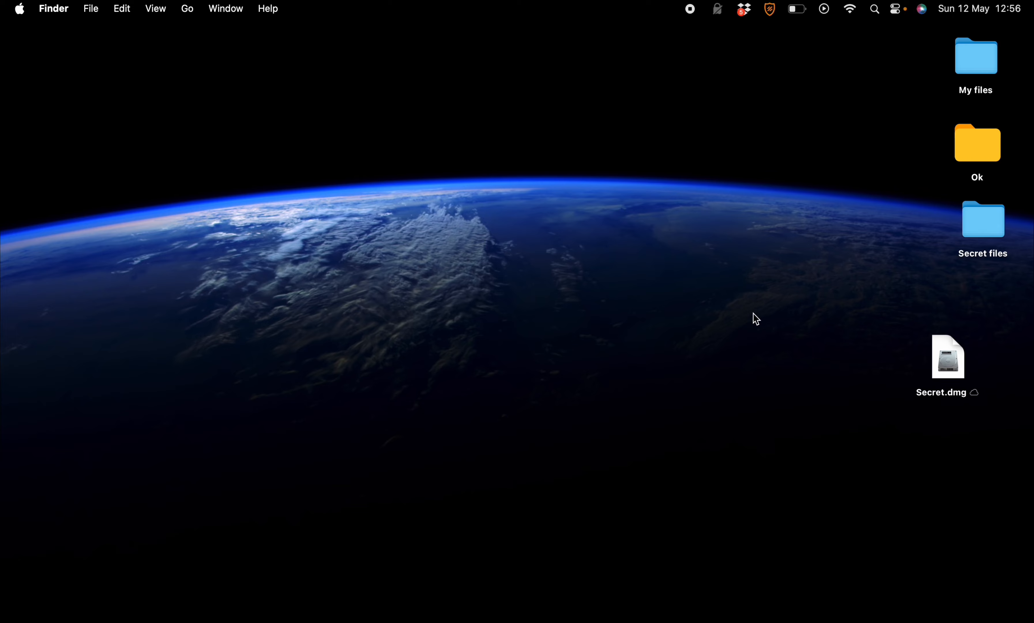